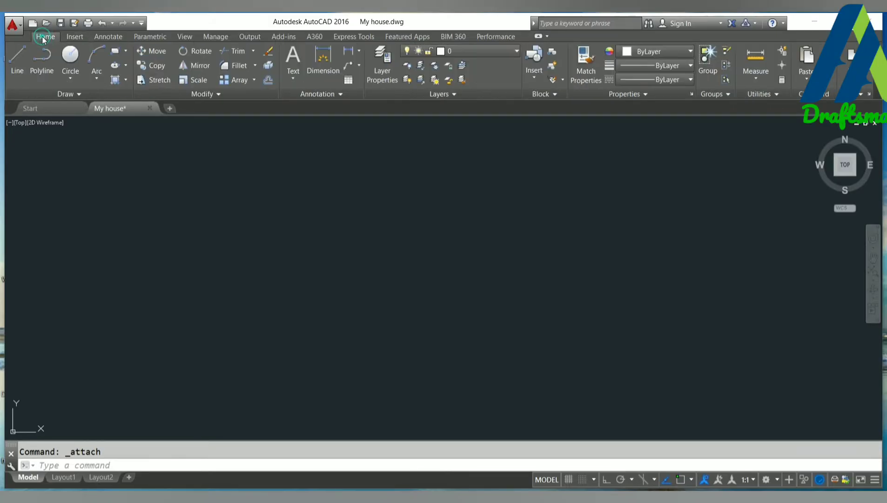
- Choose the My house-Model PDF from the Desktop as the file to attach
left_click(74, 38)
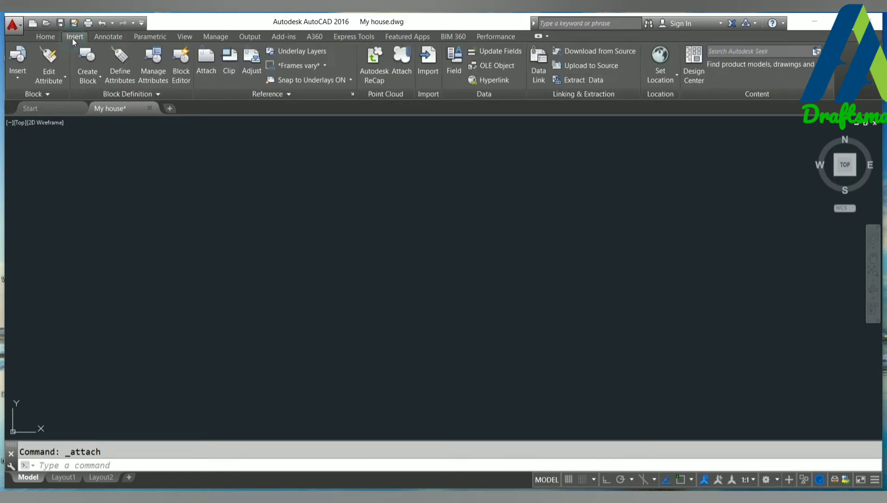
left_click(206, 67)
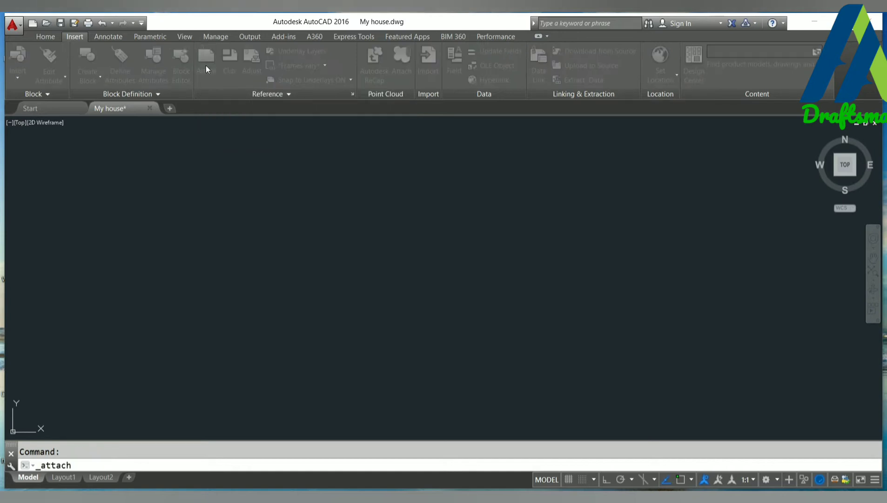
left_click(378, 239)
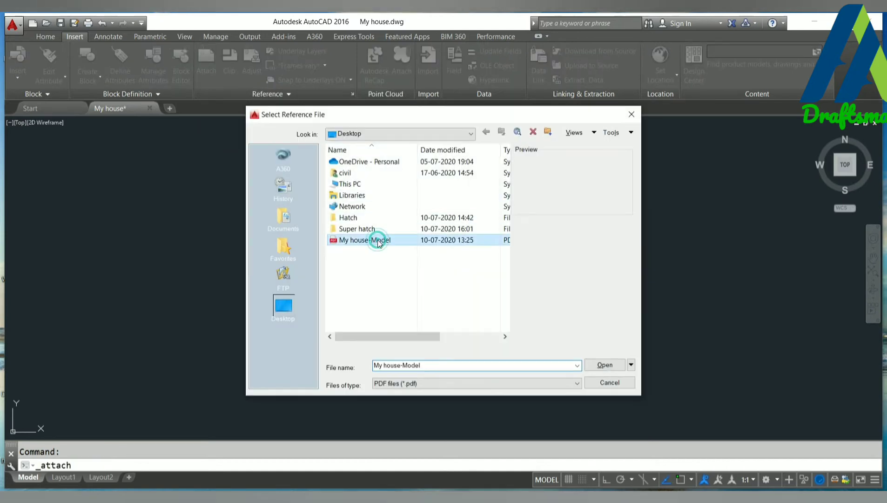
left_click(613, 366)
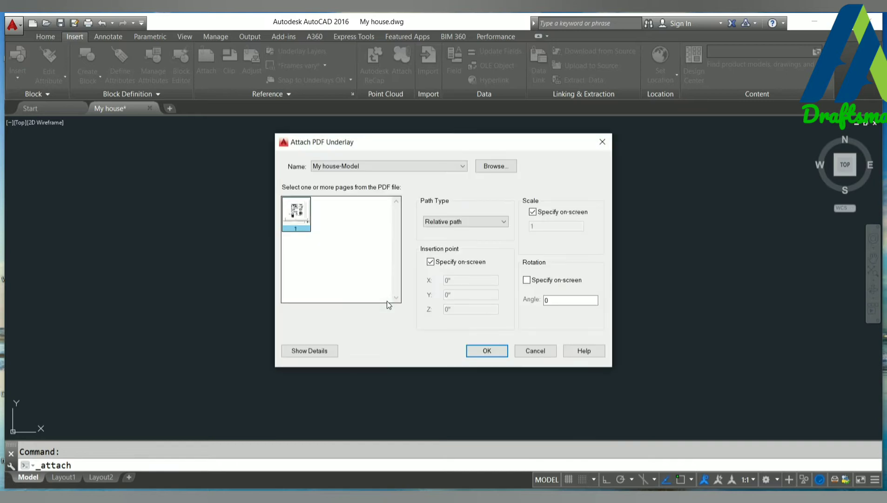
- Attach page 1 of My house-Model as a PDF underlay with a Relative path type
left_click(423, 169)
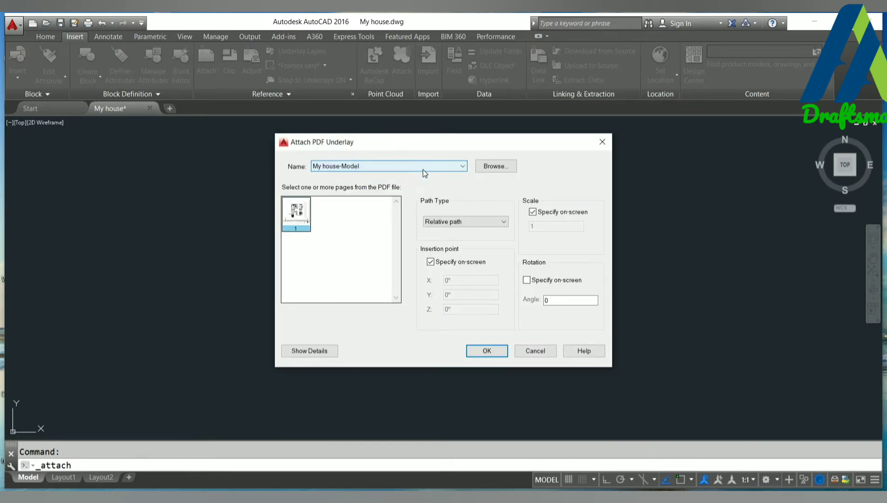
left_click(377, 251)
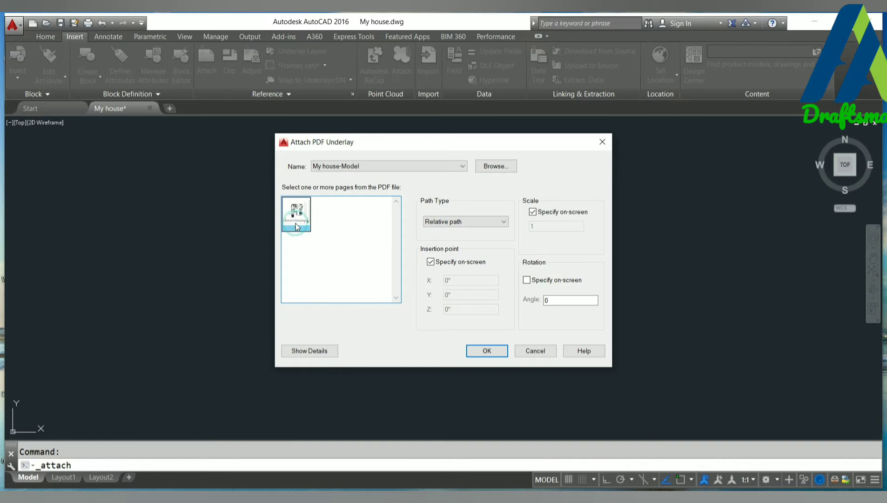
left_click(482, 227)
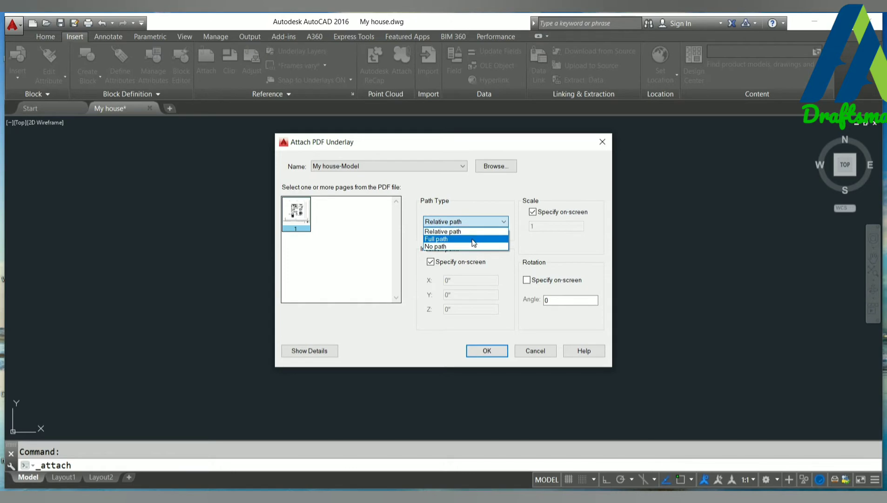
left_click(465, 231)
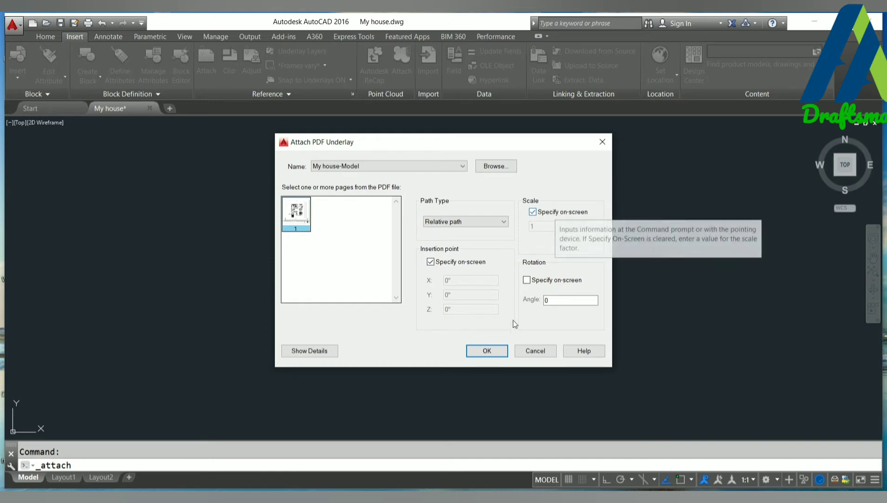
left_click(499, 350)
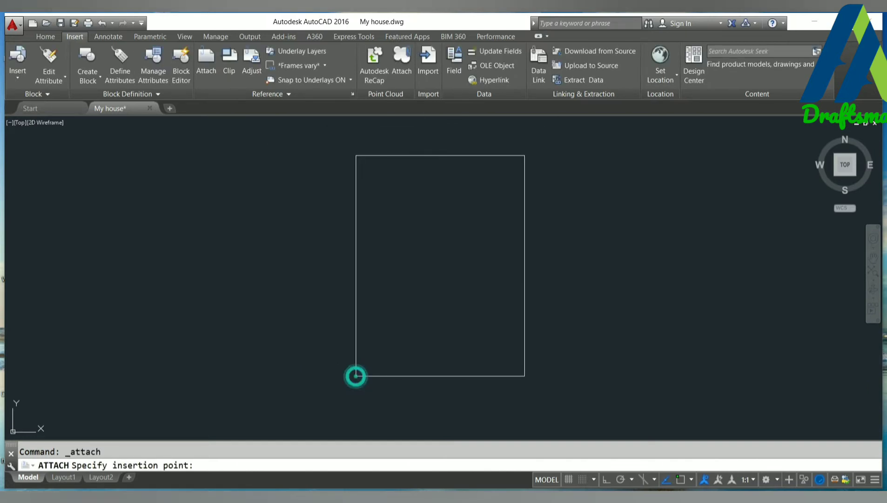
- Place the floor-plan underlay at the picked insertion point with scale factor 1
left_click(355, 374)
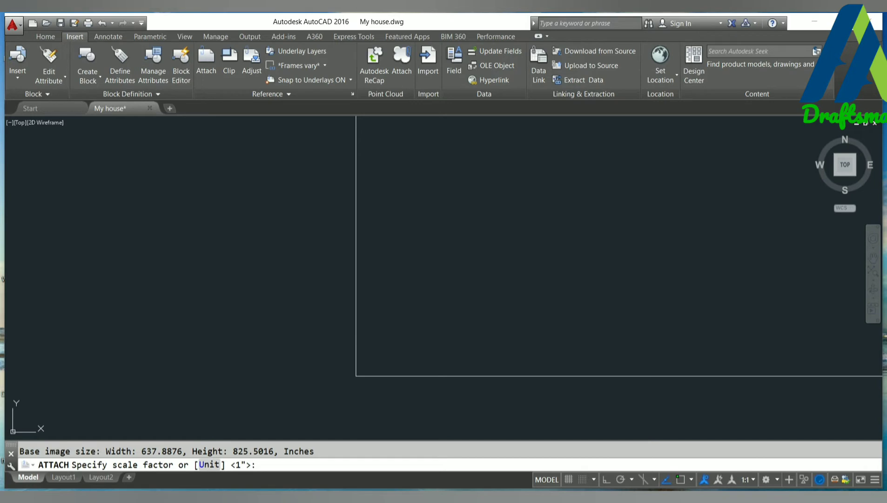
type("1")
key("Return")
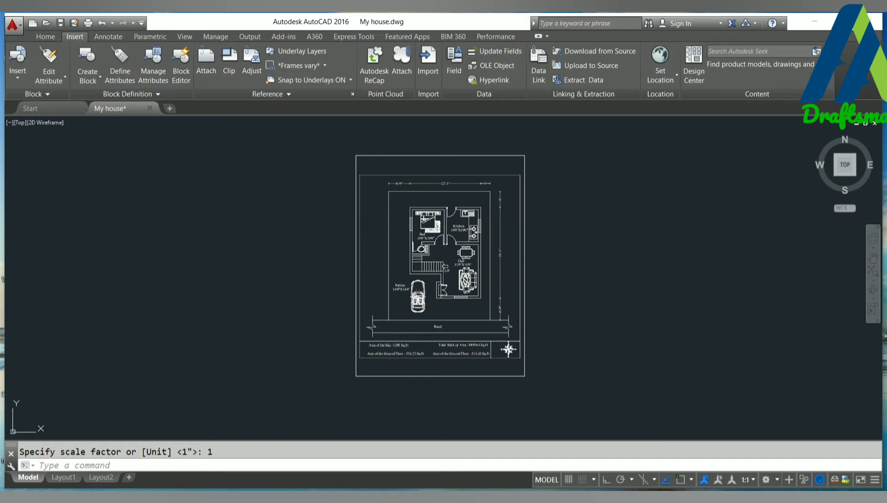
- Zoom in until the floor plan fills most of the view
right_click(723, 283)
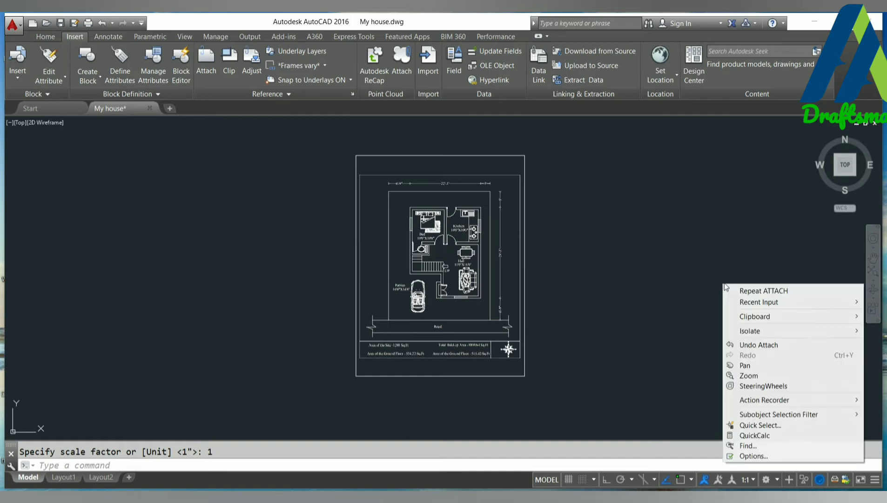
left_click(740, 375)
left_click_drag(483, 286, 327, 172)
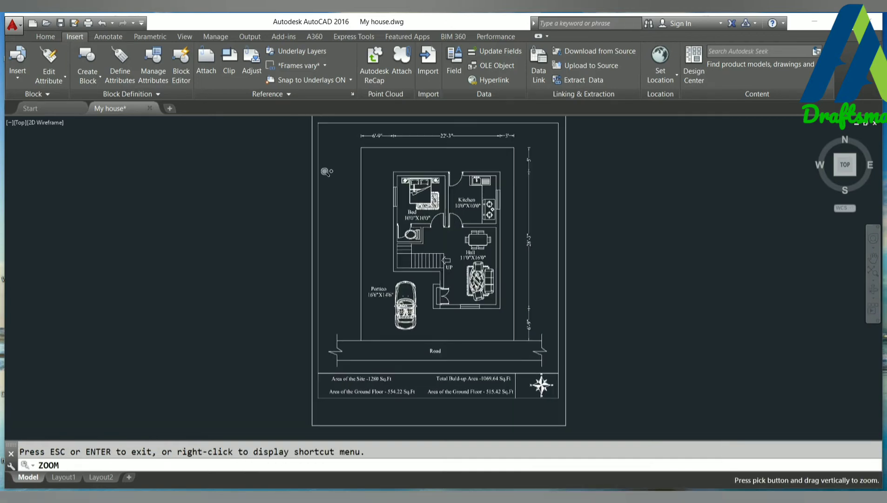
left_click_drag(403, 224, 368, 187)
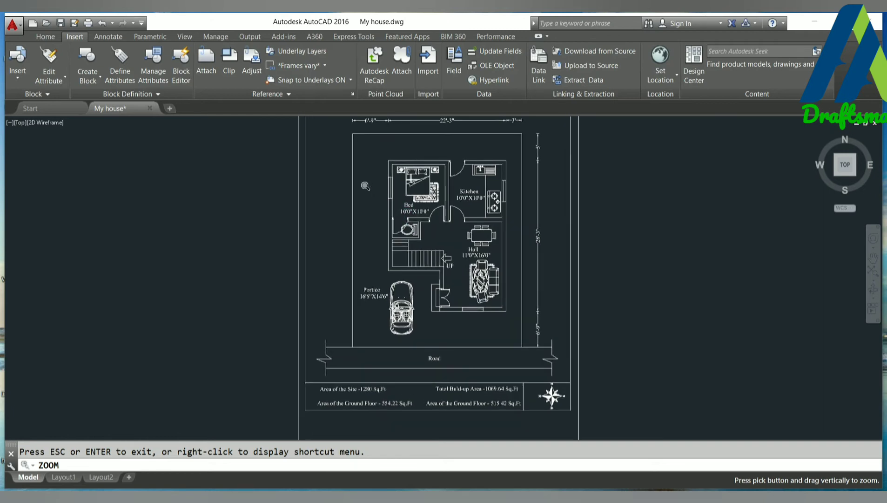
key("Escape")
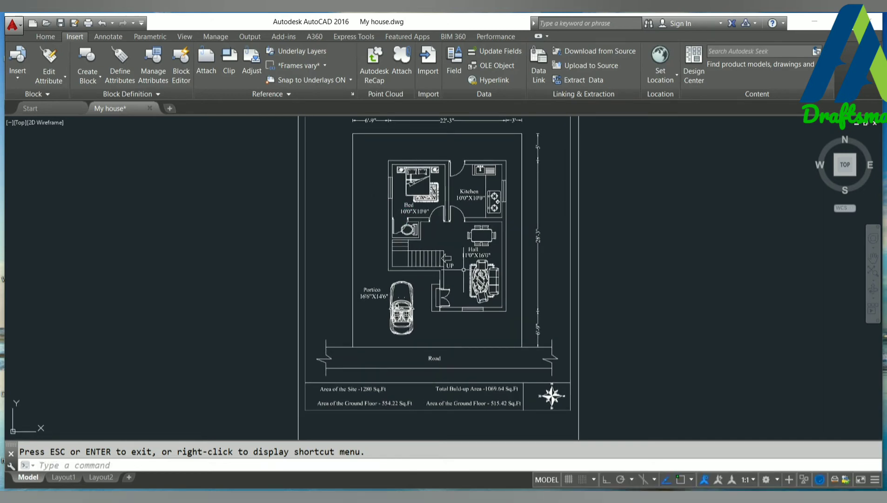
left_click(45, 37)
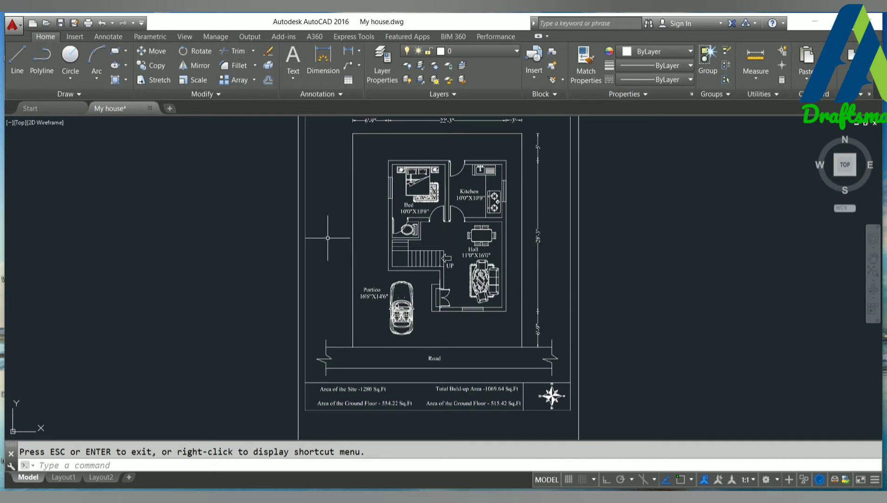
- Start the Distance measure and turn on all object snap modes
left_click(764, 78)
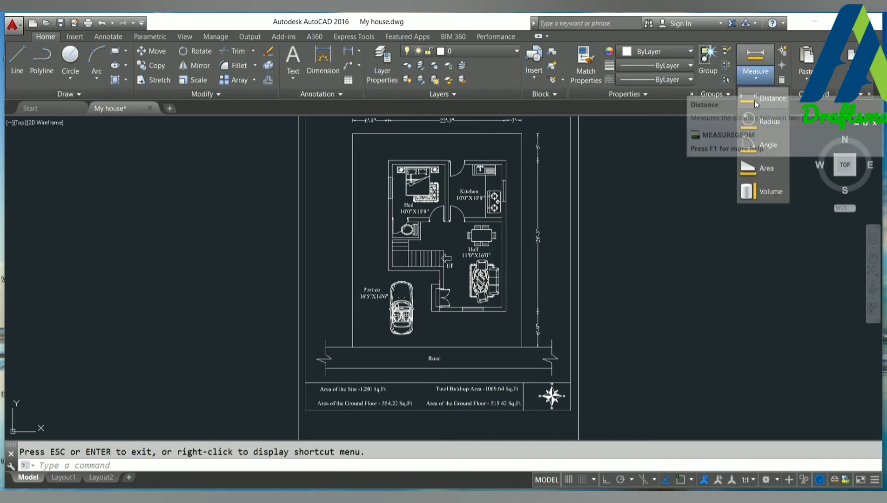
left_click(755, 101)
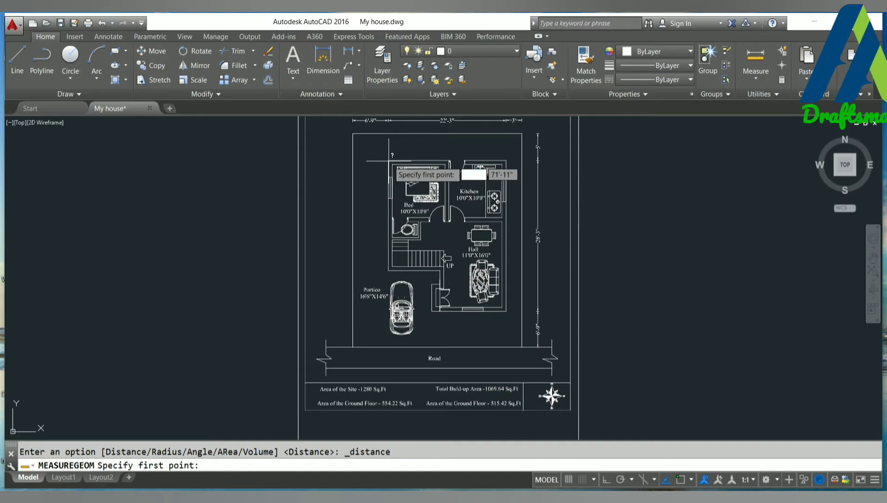
right_click(682, 480)
left_click(531, 194)
left_click(453, 370)
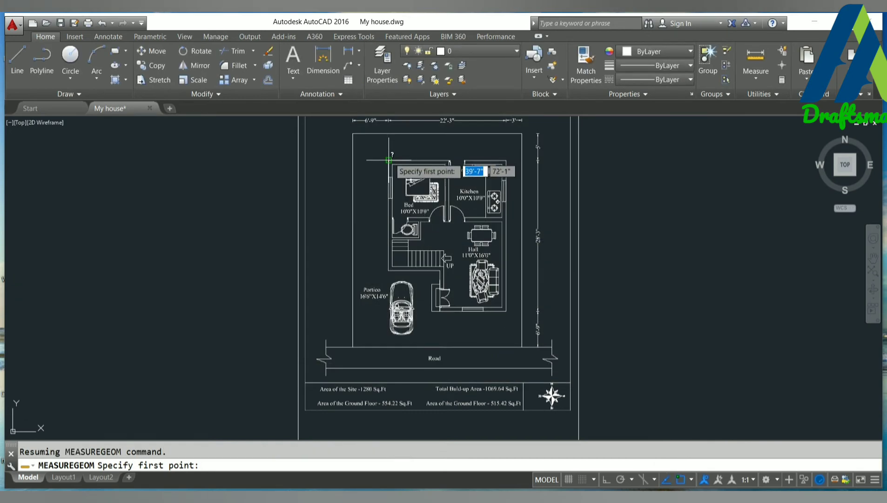
- Measure the 6'-9" distance from the house's top-left corner to the site boundary
left_click(388, 160)
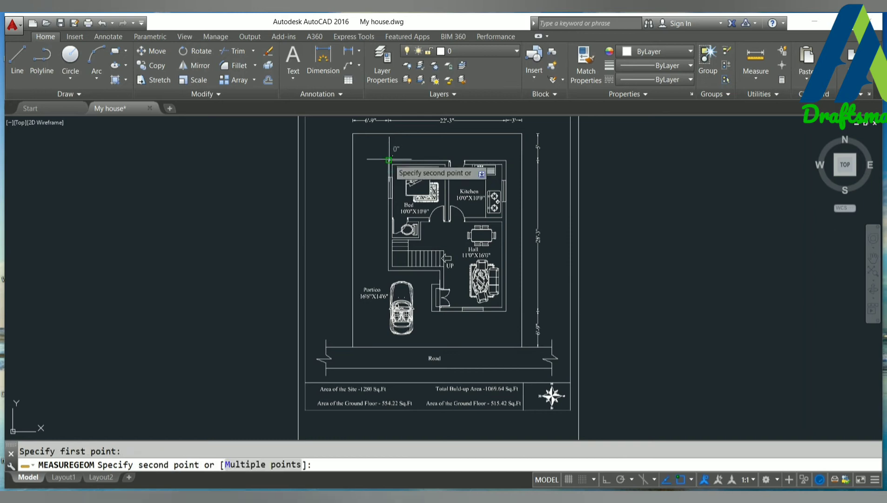
left_click(351, 160)
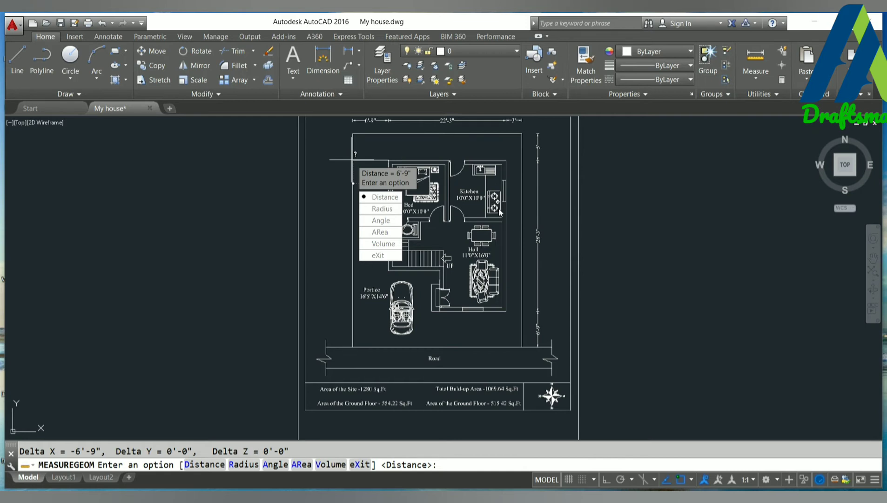
key("Escape")
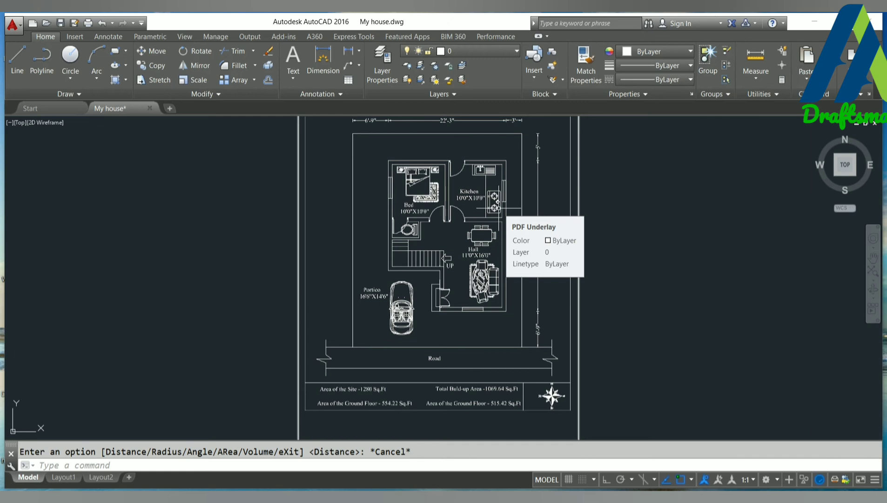
left_click(84, 41)
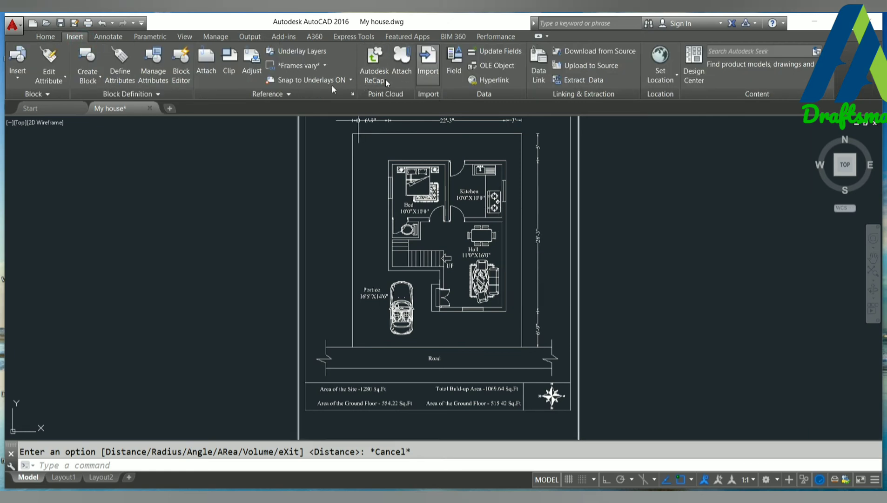
left_click(207, 75)
left_click(442, 381)
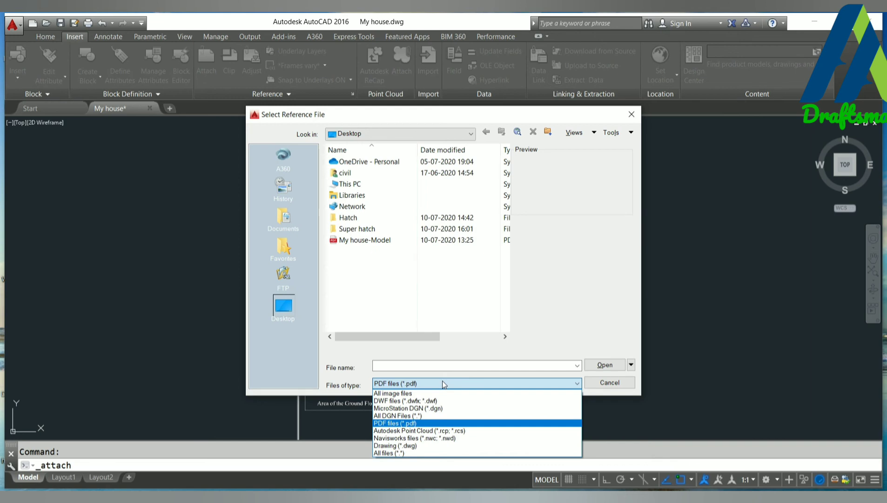
left_click(605, 386)
left_click(605, 383)
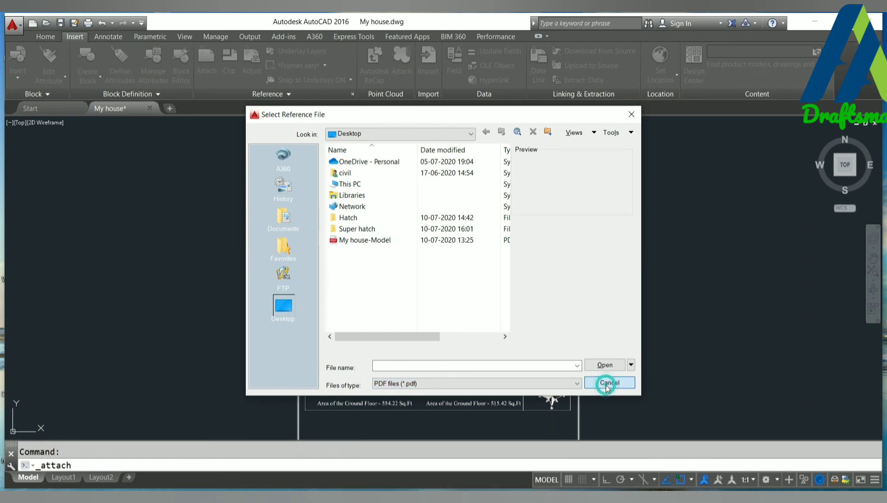